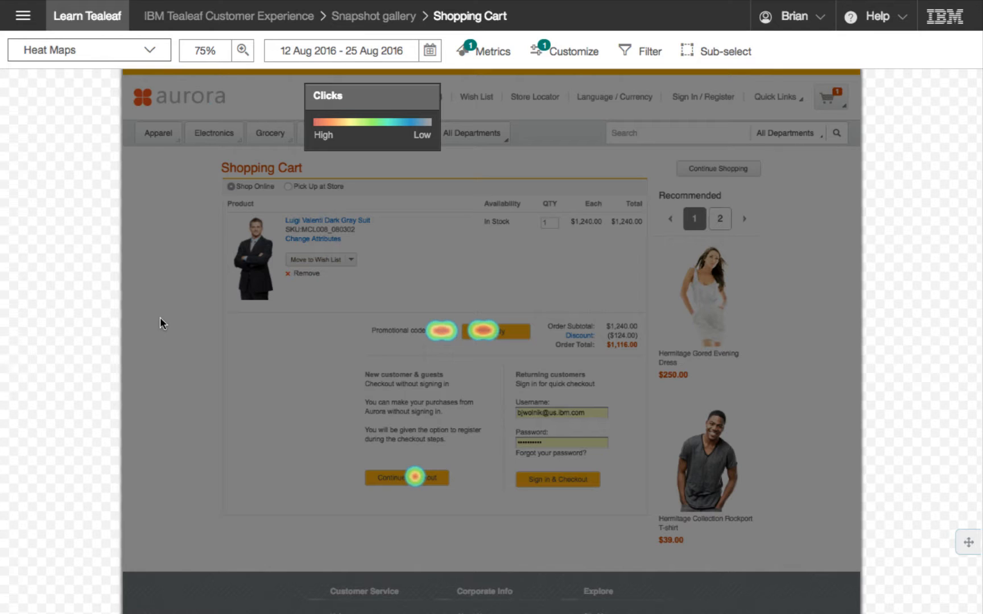
Switch the overlay to Comparison Analytics and add the Hover to clicks and Avg hover time metrics
click(149, 52)
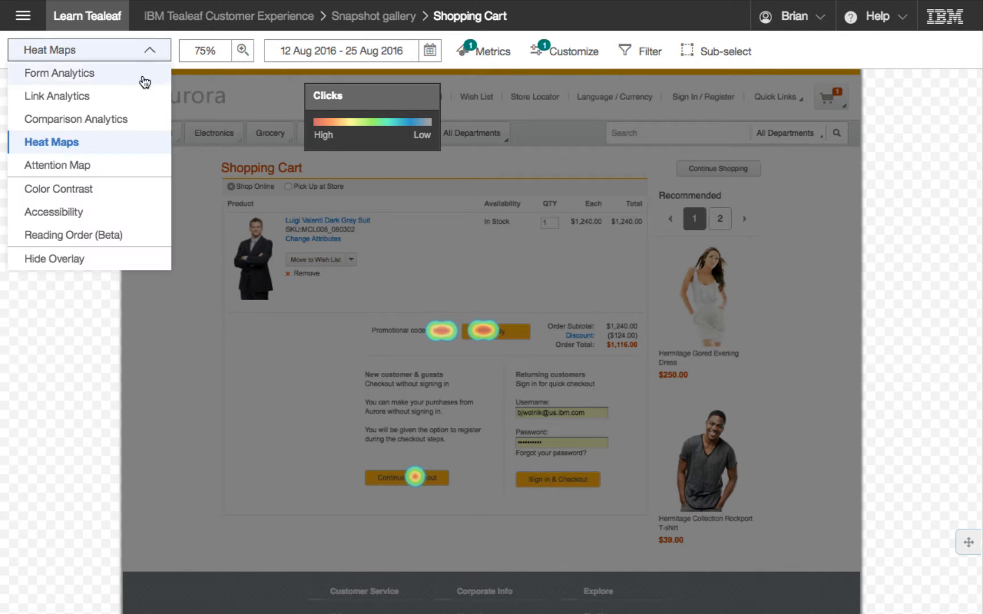
click(136, 121)
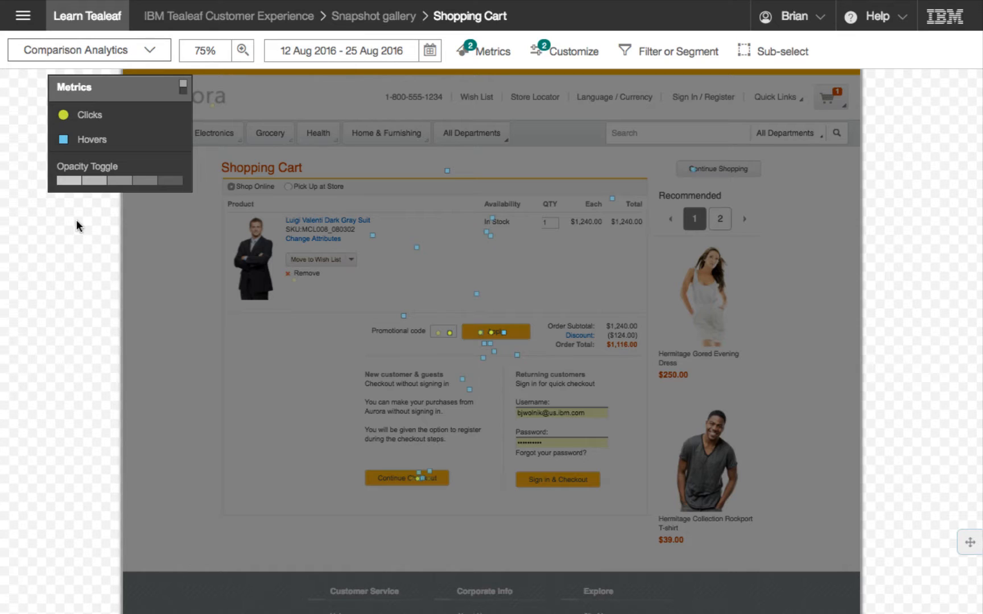
click(472, 52)
click(415, 177)
click(417, 200)
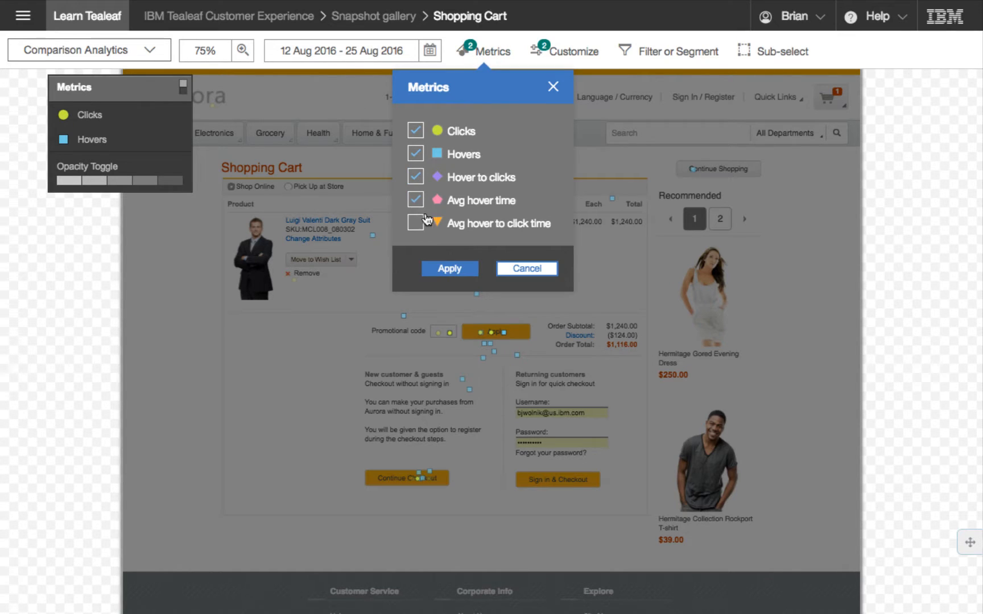
click(447, 268)
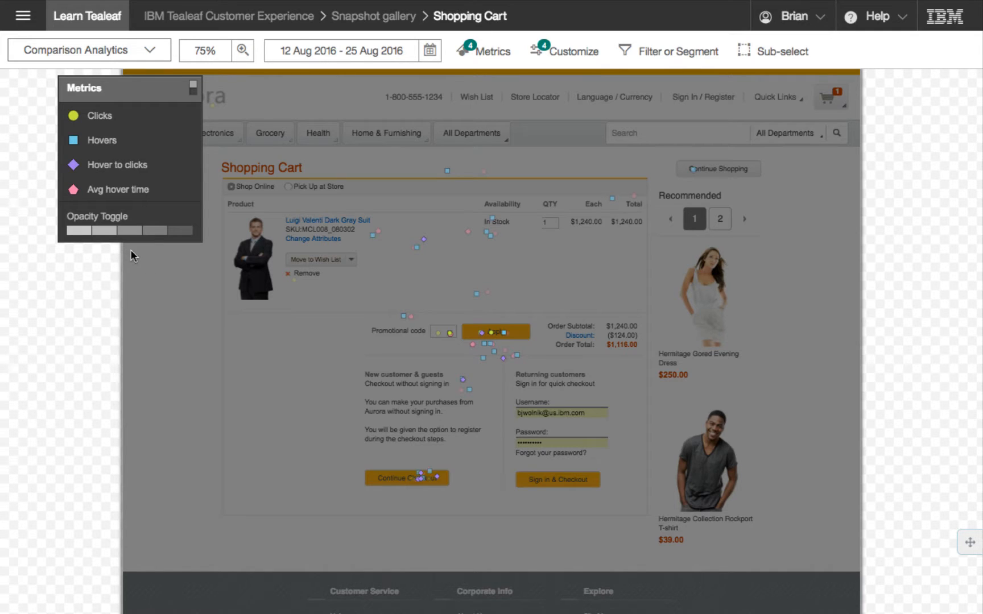
Toggle the opacity levels in the metrics legend to compare the markers at different intensities
drag(114, 236, 188, 233)
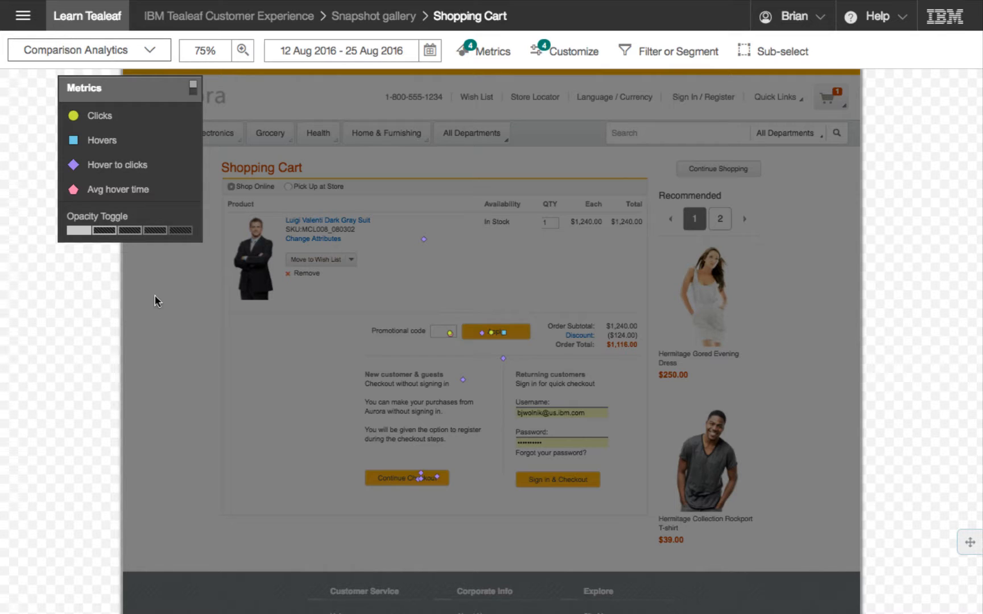
click(175, 233)
click(86, 232)
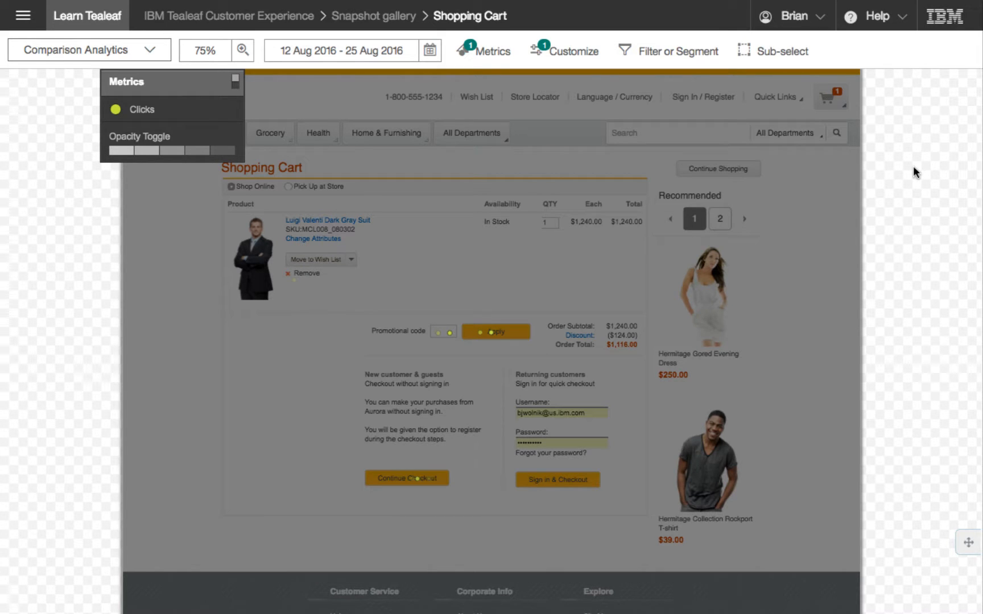
Select Firefox, Internet Explorer and Safari as Browser Name values from the Overstat Heat Map Environment dimensions for segmentation
click(655, 56)
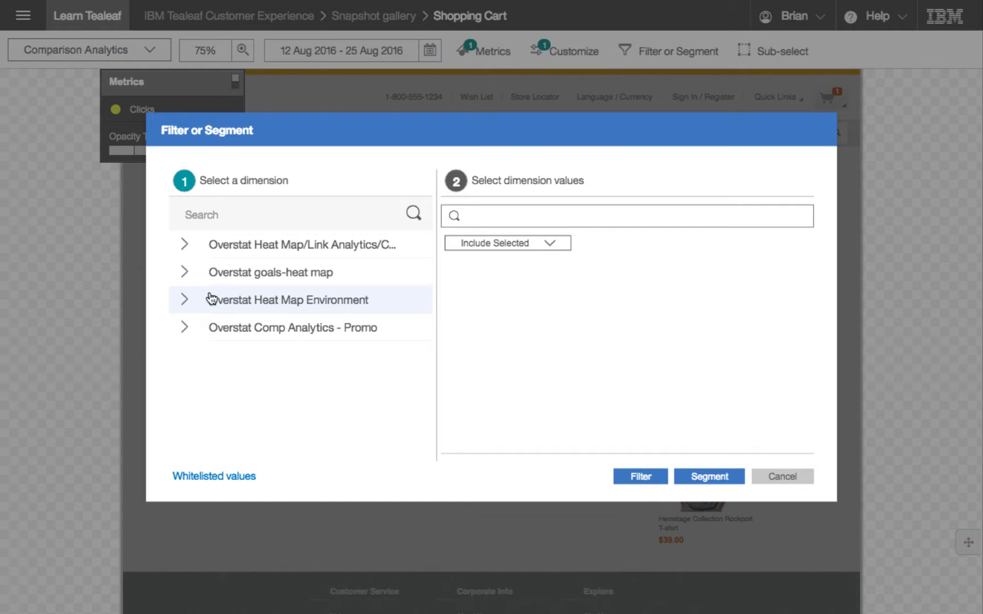
click(184, 300)
click(251, 327)
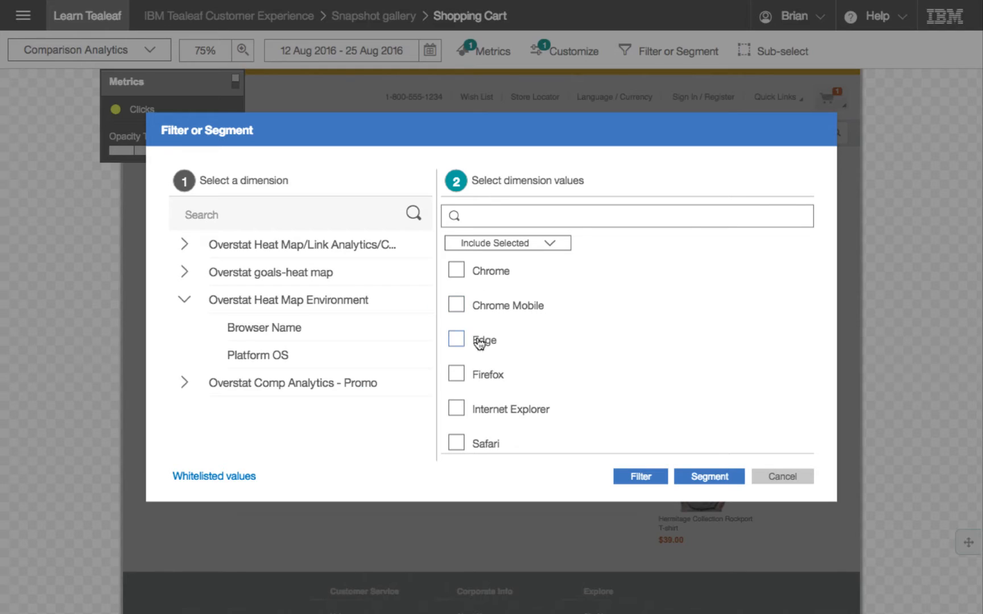
click(457, 375)
click(456, 410)
click(456, 443)
Segment additionally by Platform OS with Windows 7 and OS X, and sub-select the area around the promotional code's Apply button
click(258, 355)
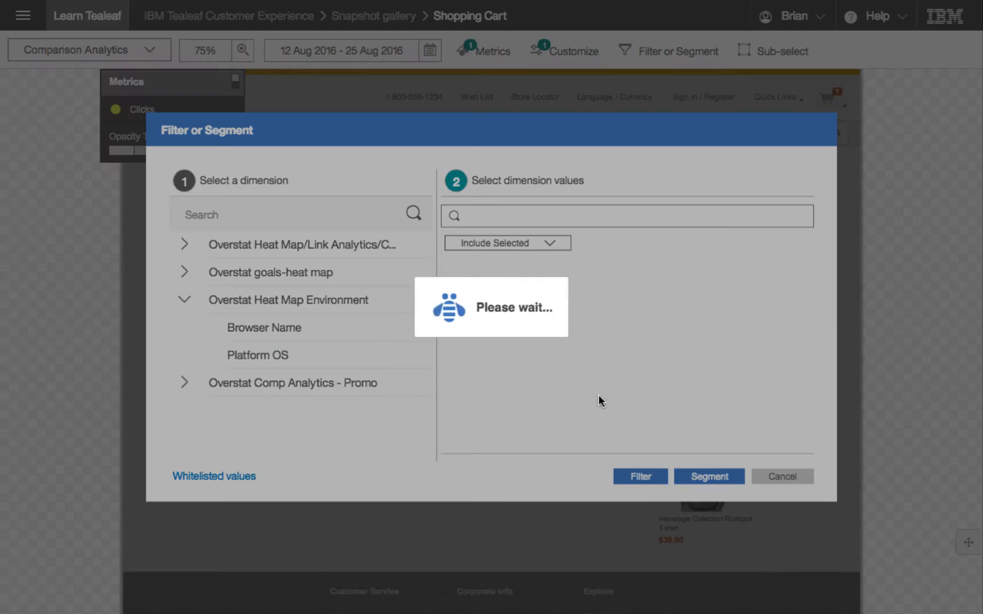
click(457, 375)
click(456, 305)
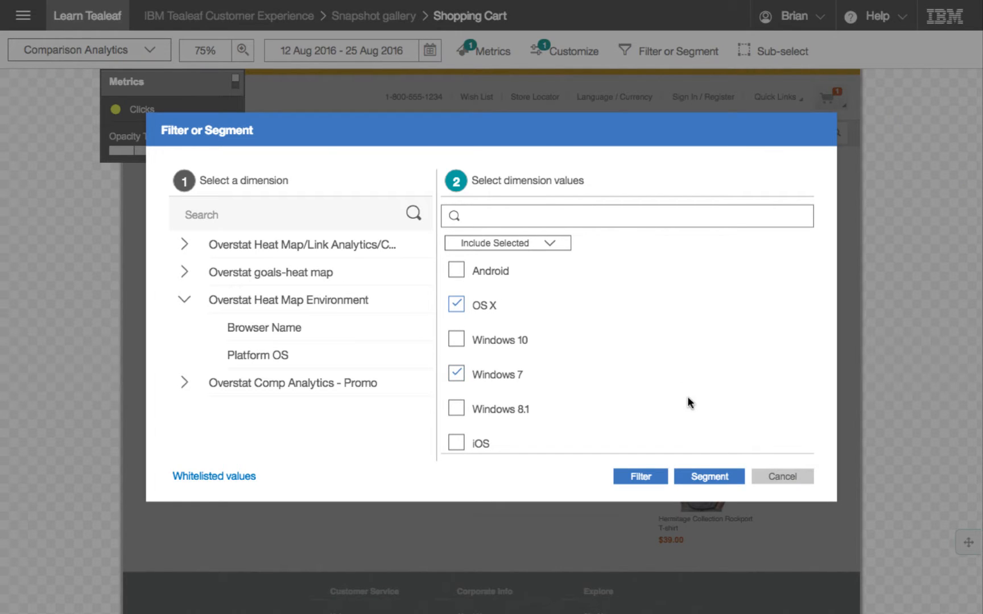
click(714, 475)
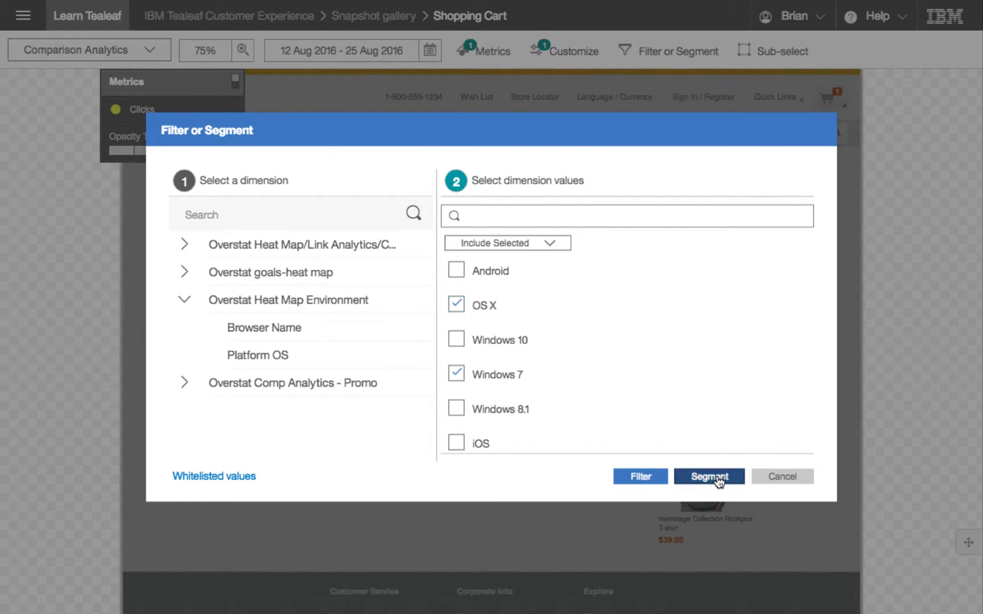
click(773, 67)
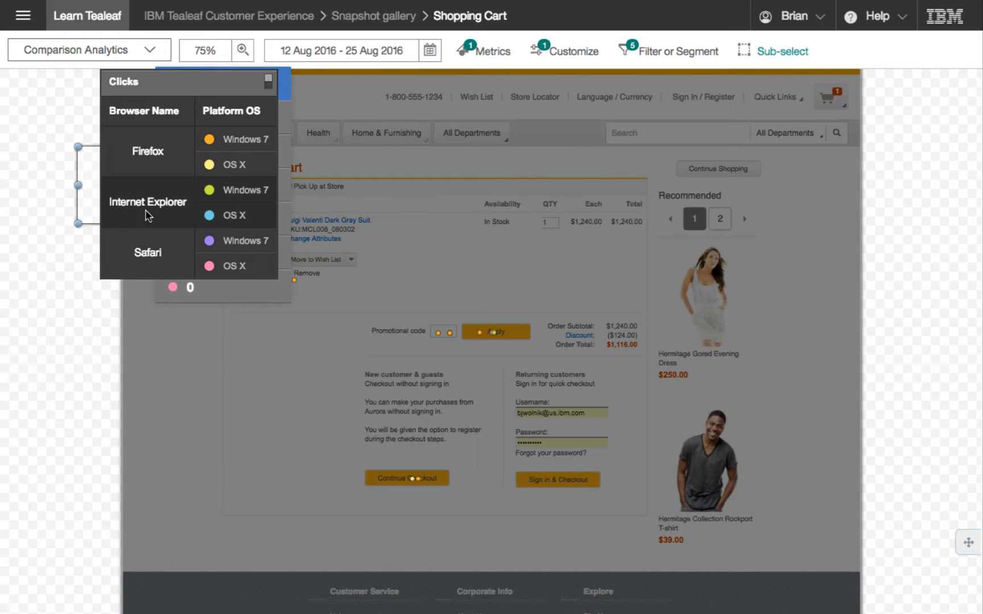
drag(87, 195, 474, 337)
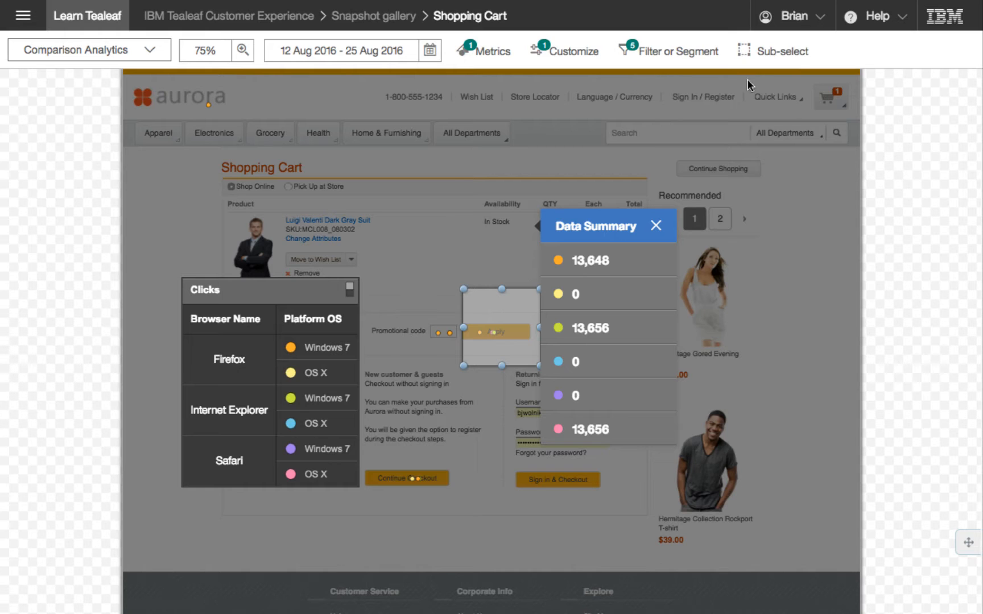
Segment the clicks by Purchase success with Abandoned and Purchased, and sub-select the area around the Apply button
click(684, 54)
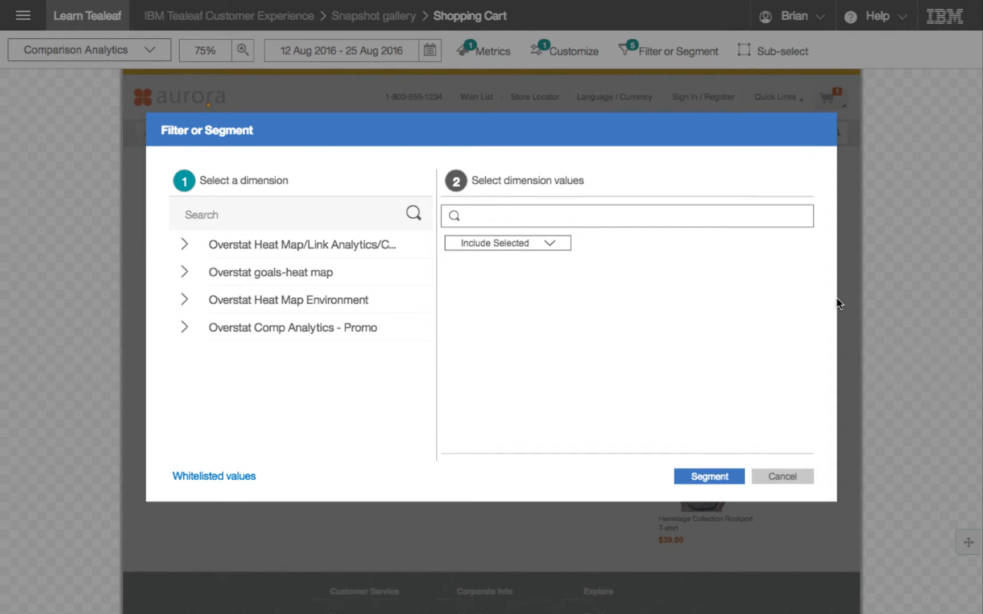
click(207, 274)
click(253, 304)
click(456, 305)
click(456, 270)
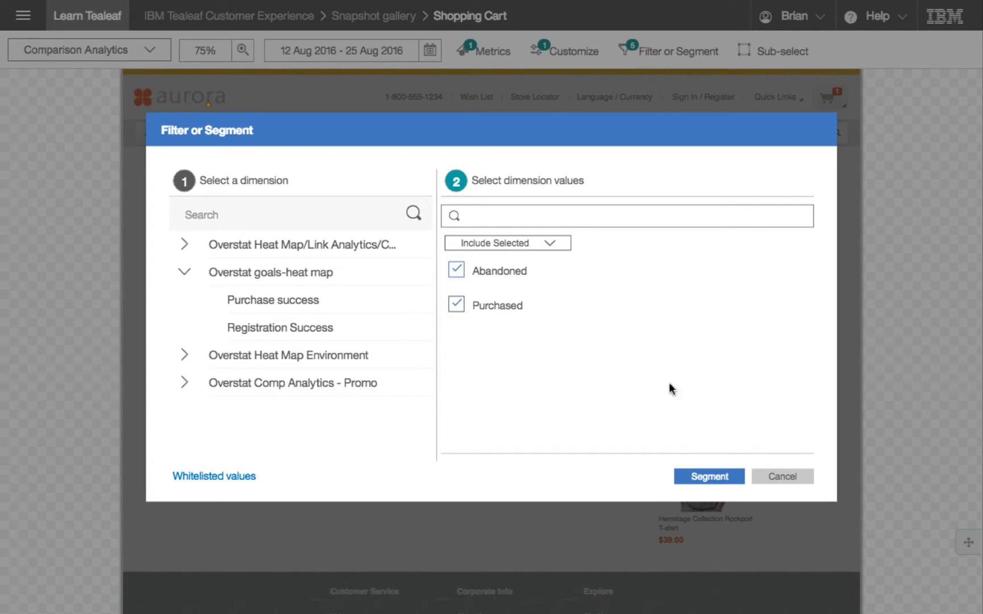
click(703, 474)
drag(110, 201, 490, 341)
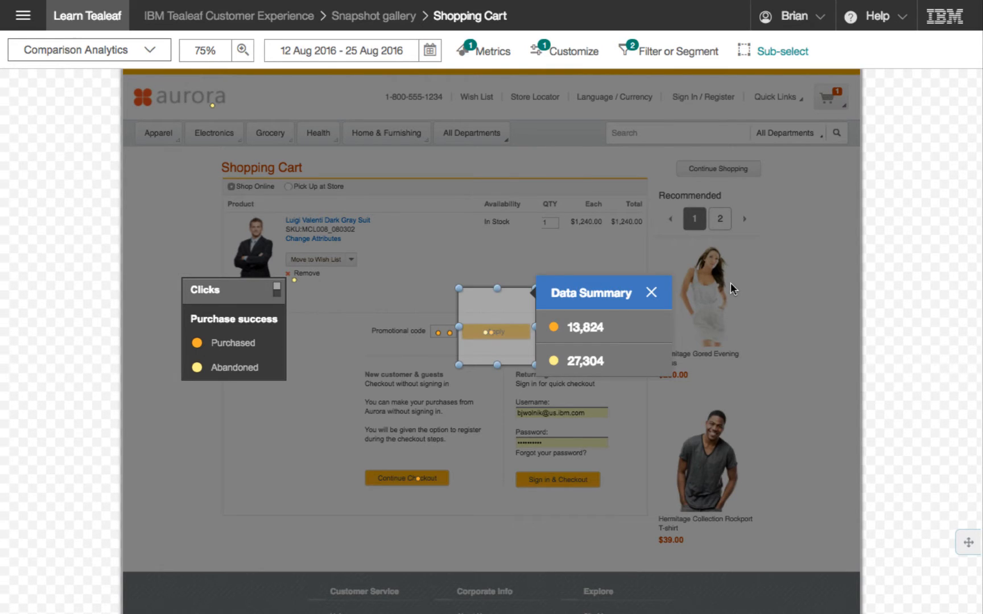
Segment the clicks by Aurora Promo Code Value with Save10, freestuff4me and TLT$OTHERS, and sub-select the Apply button area
click(650, 54)
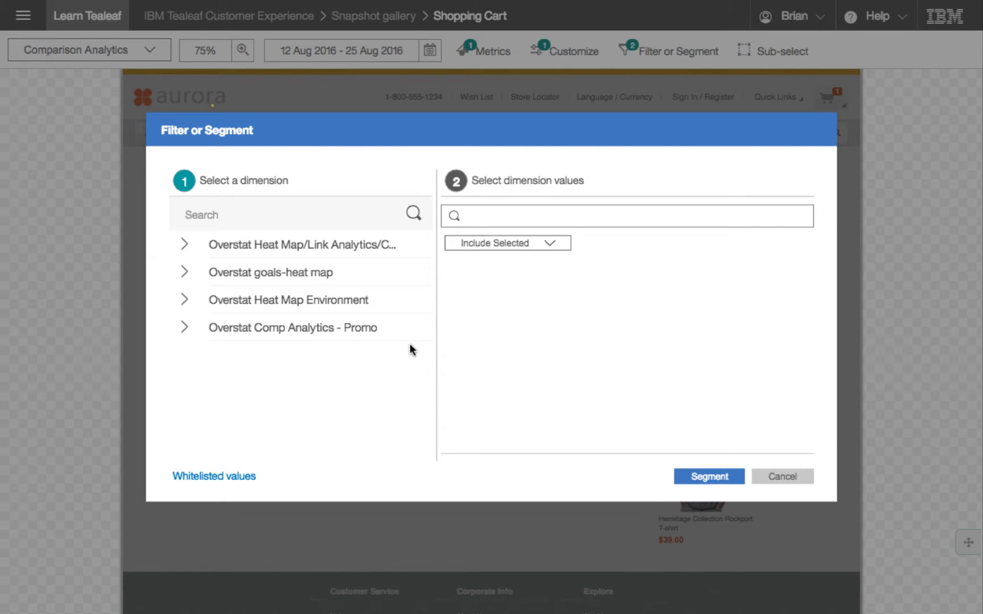
click(409, 340)
click(332, 383)
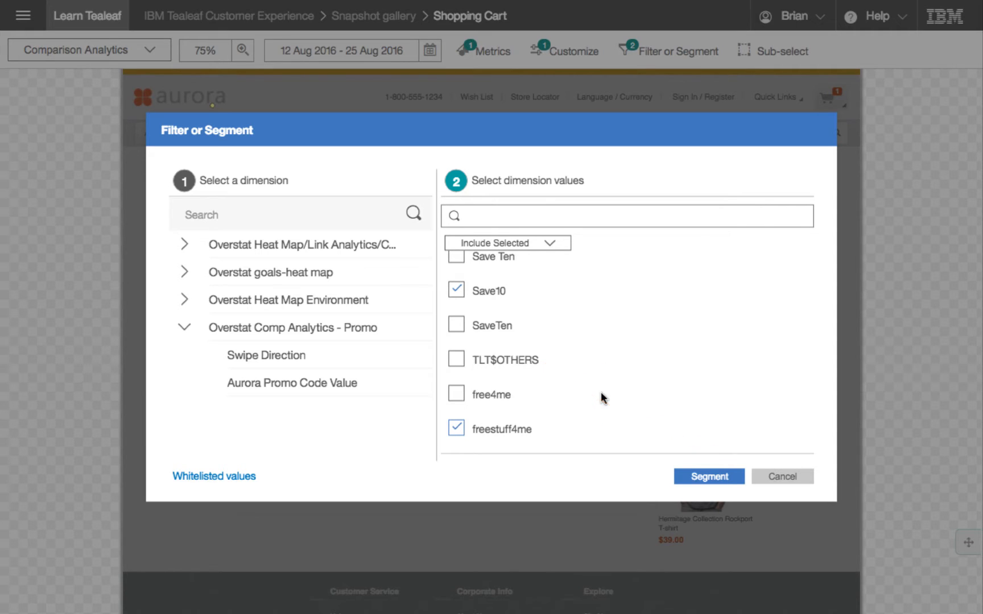
click(456, 360)
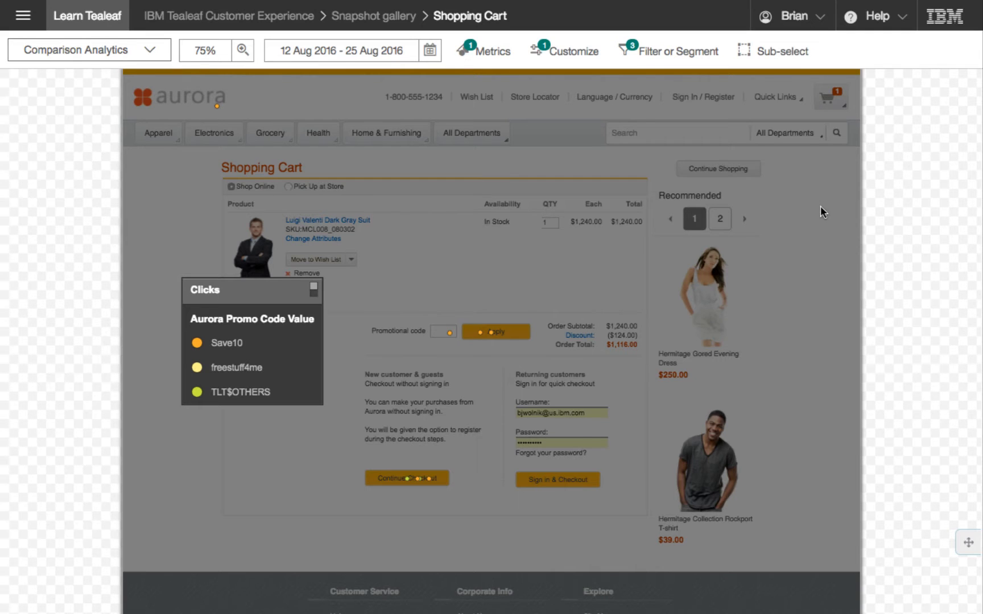
click(779, 51)
mouse_move(153, 147)
mouse_down()
mouse_move(78, 223)
mouse_move(484, 333)
mouse_up()
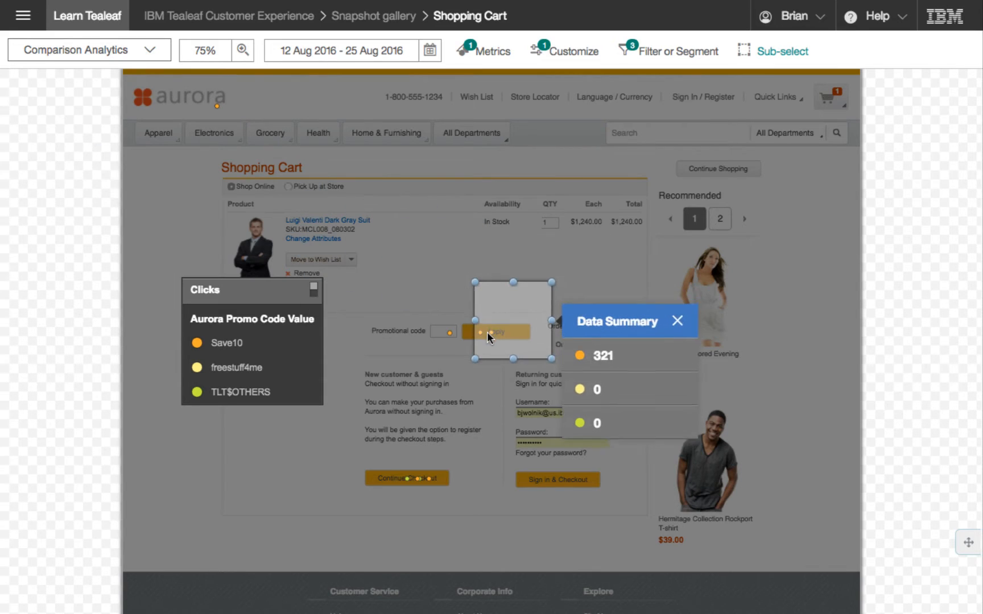